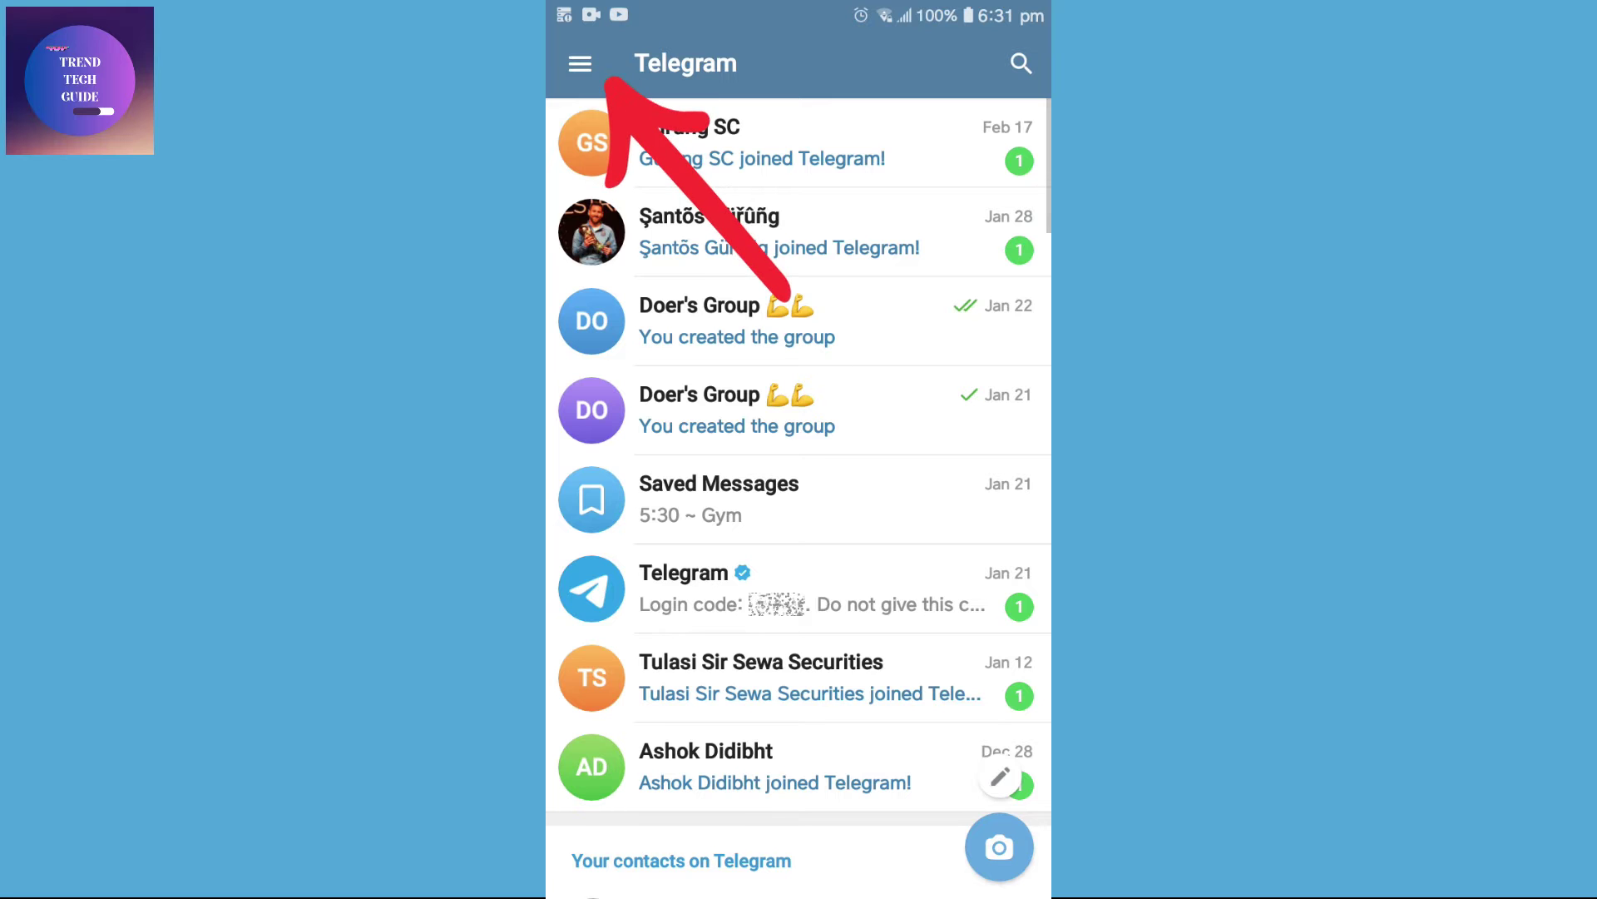
Go from the side menu to Settings, then into Data and Storage.
left_click(579, 62)
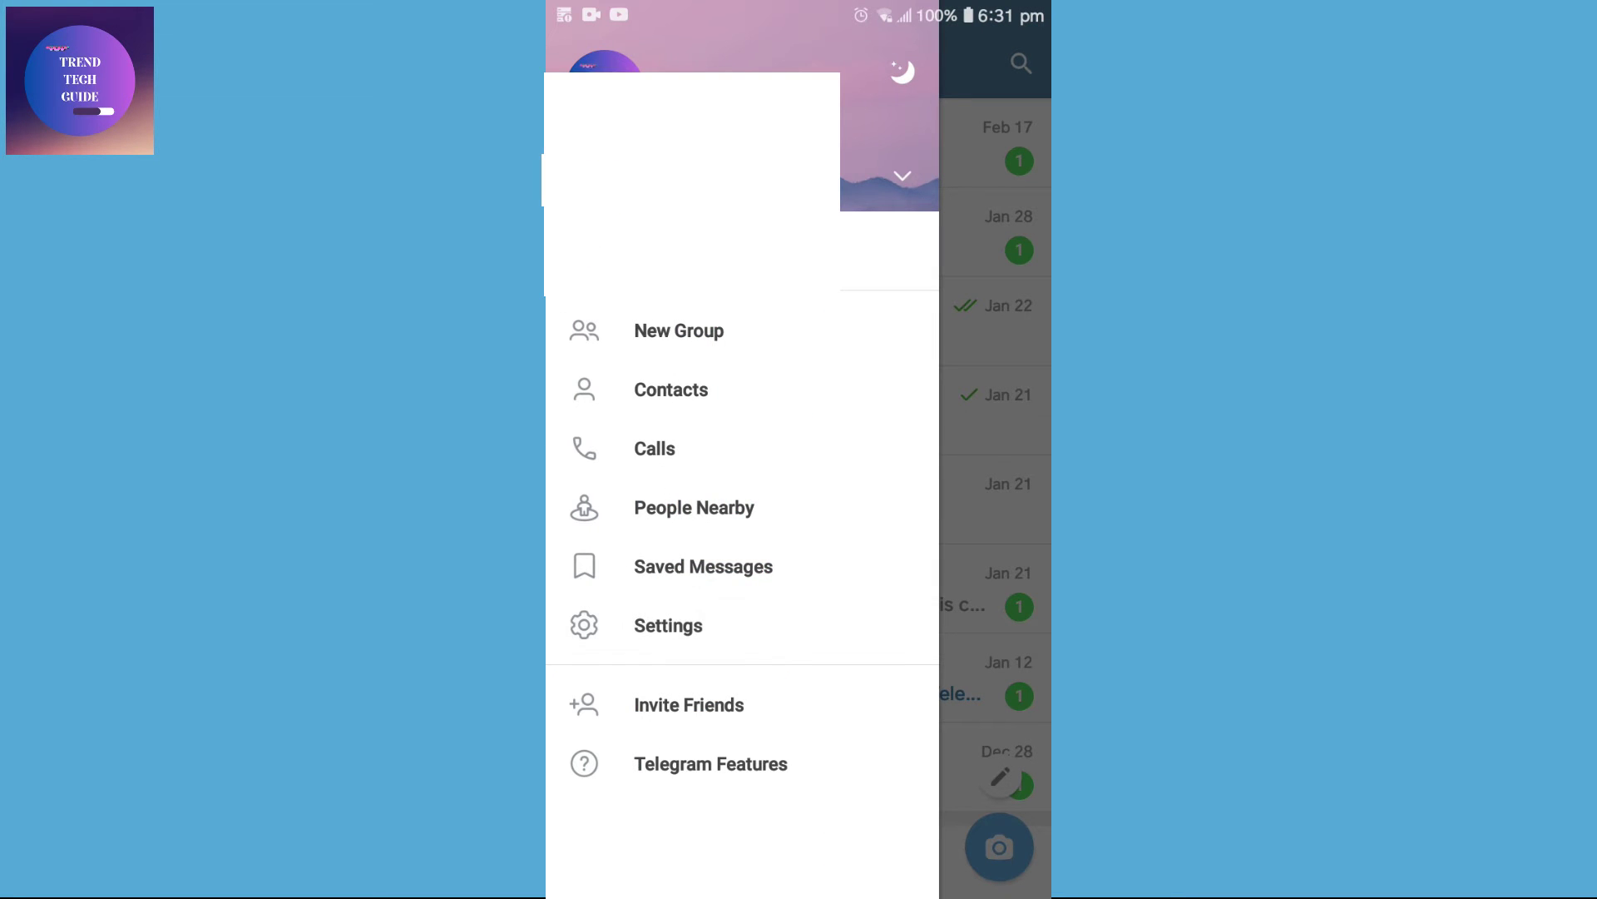
left_click(668, 626)
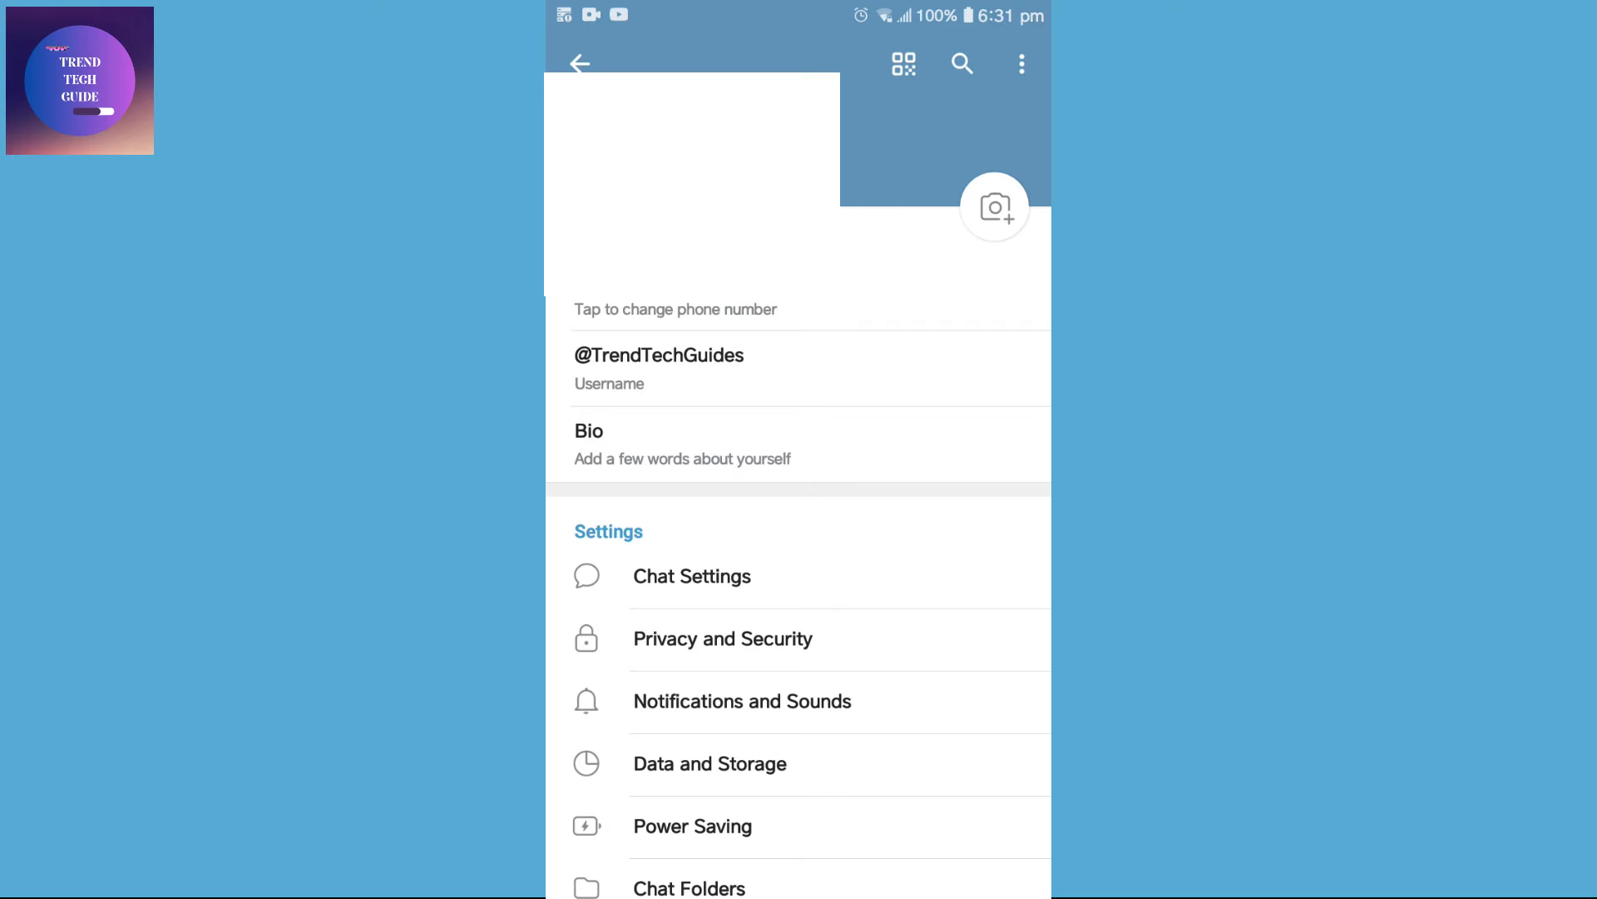
scroll(799, 563, "down", 5)
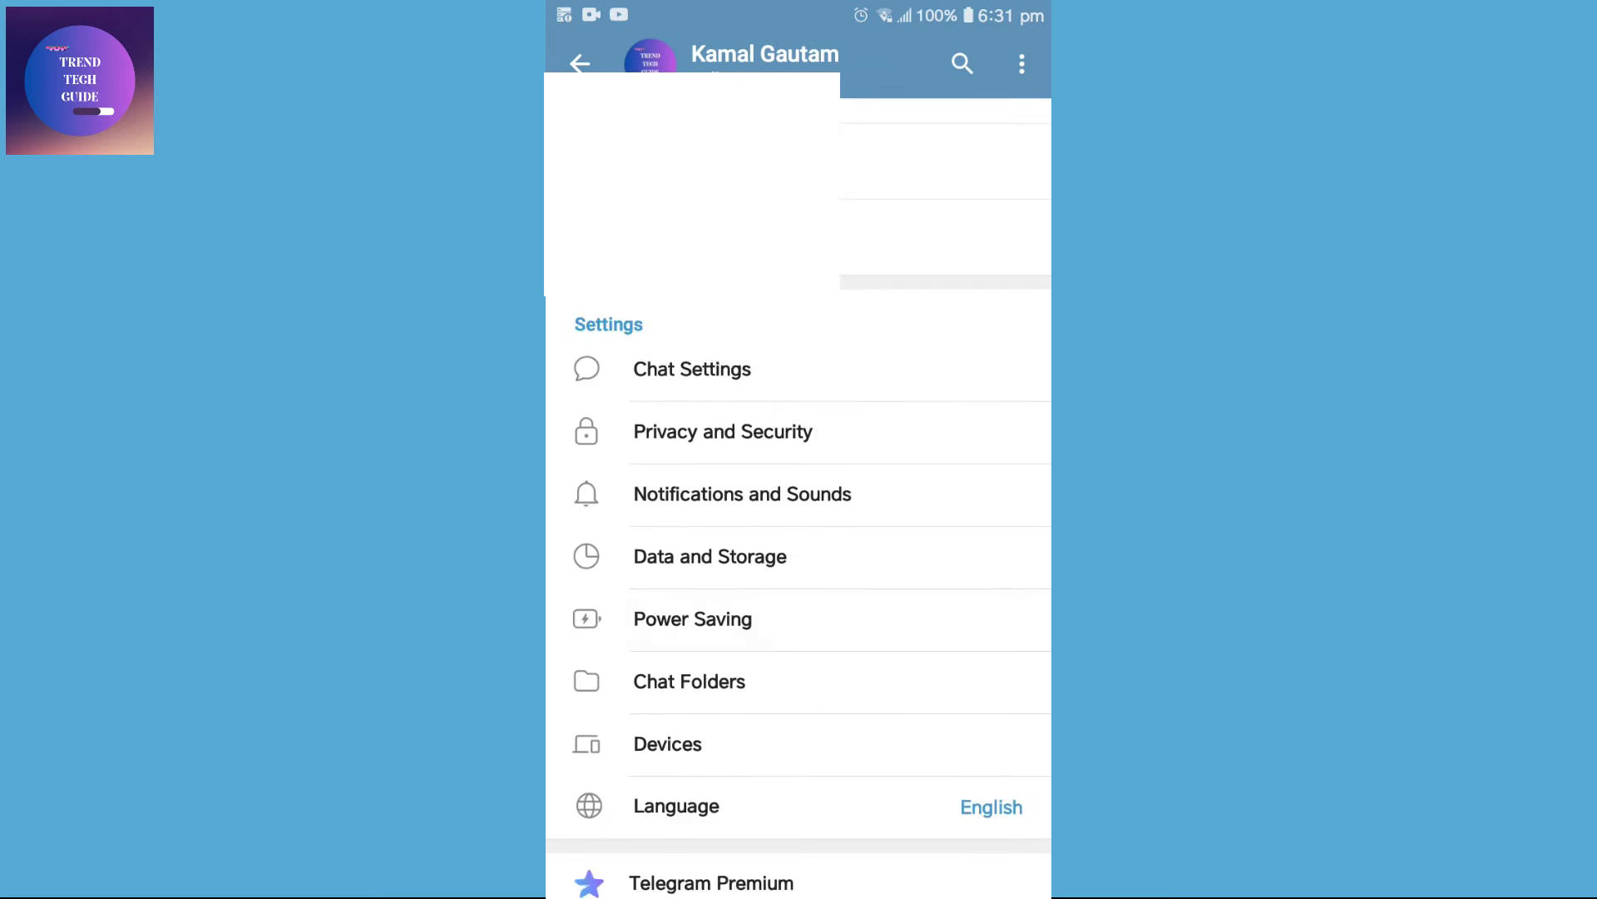
left_click(710, 364)
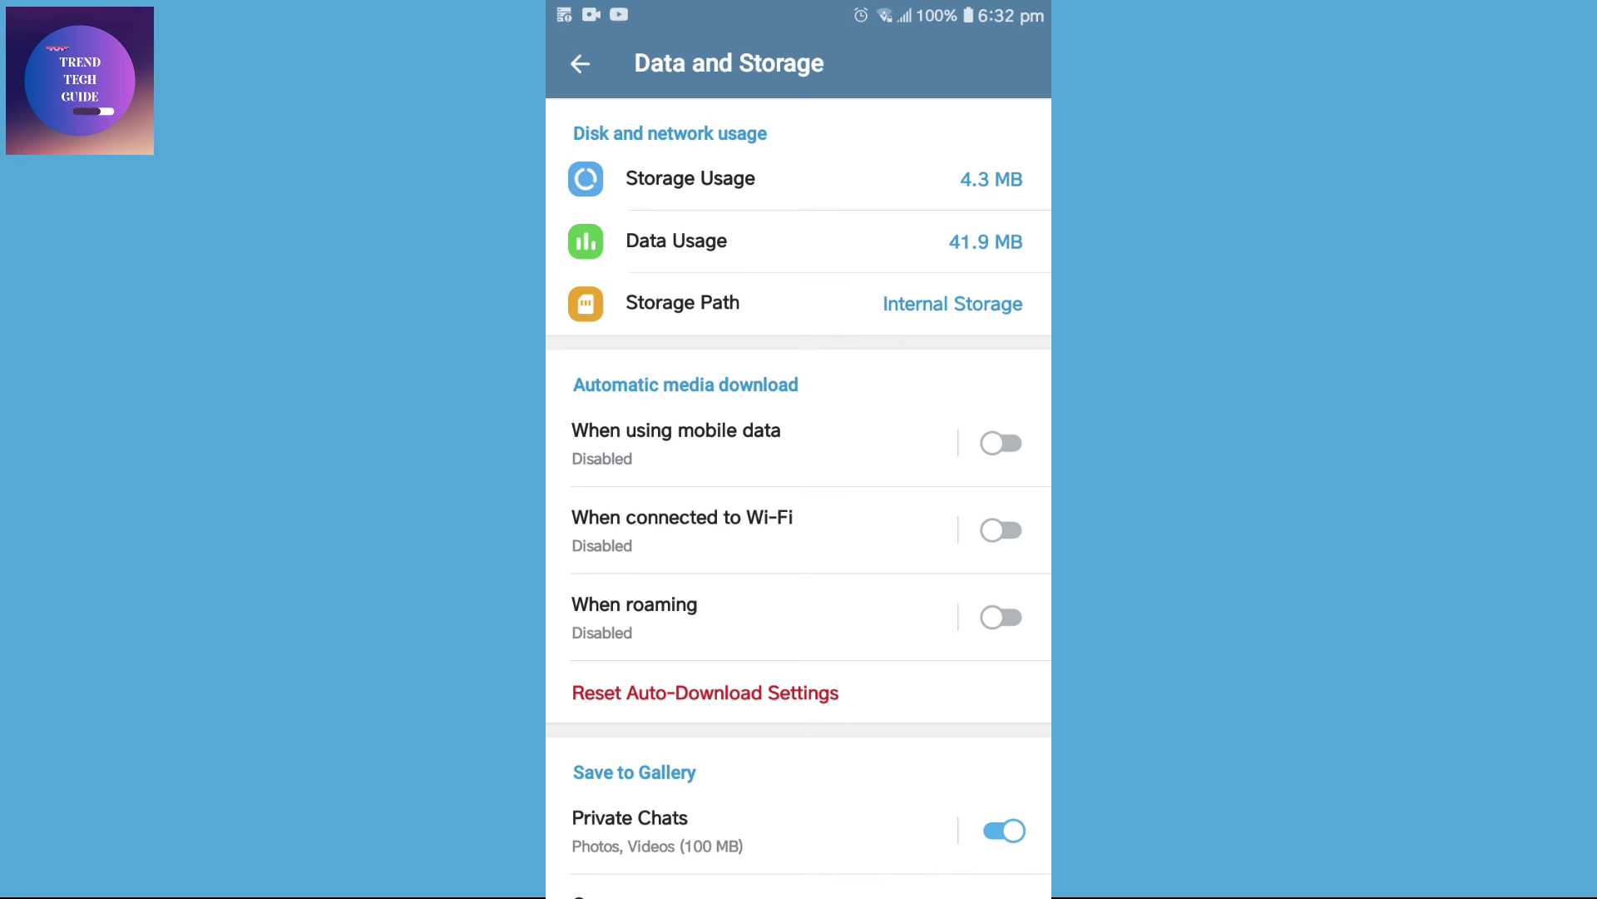
left_click(1001, 444)
left_click(1001, 530)
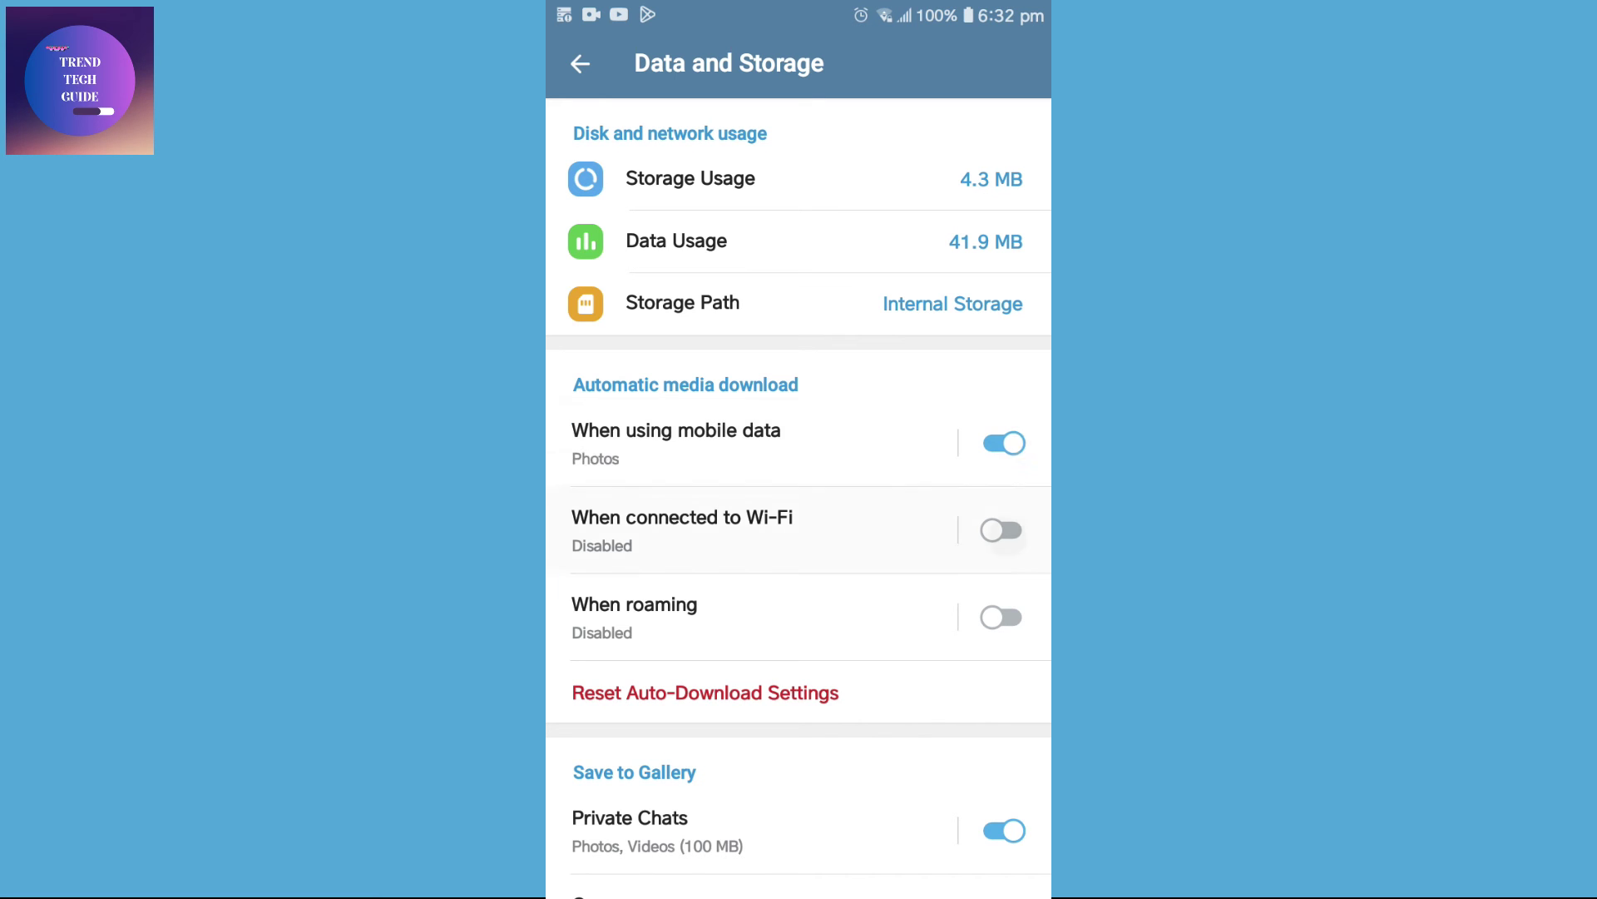
left_click(1001, 616)
left_click(1001, 616)
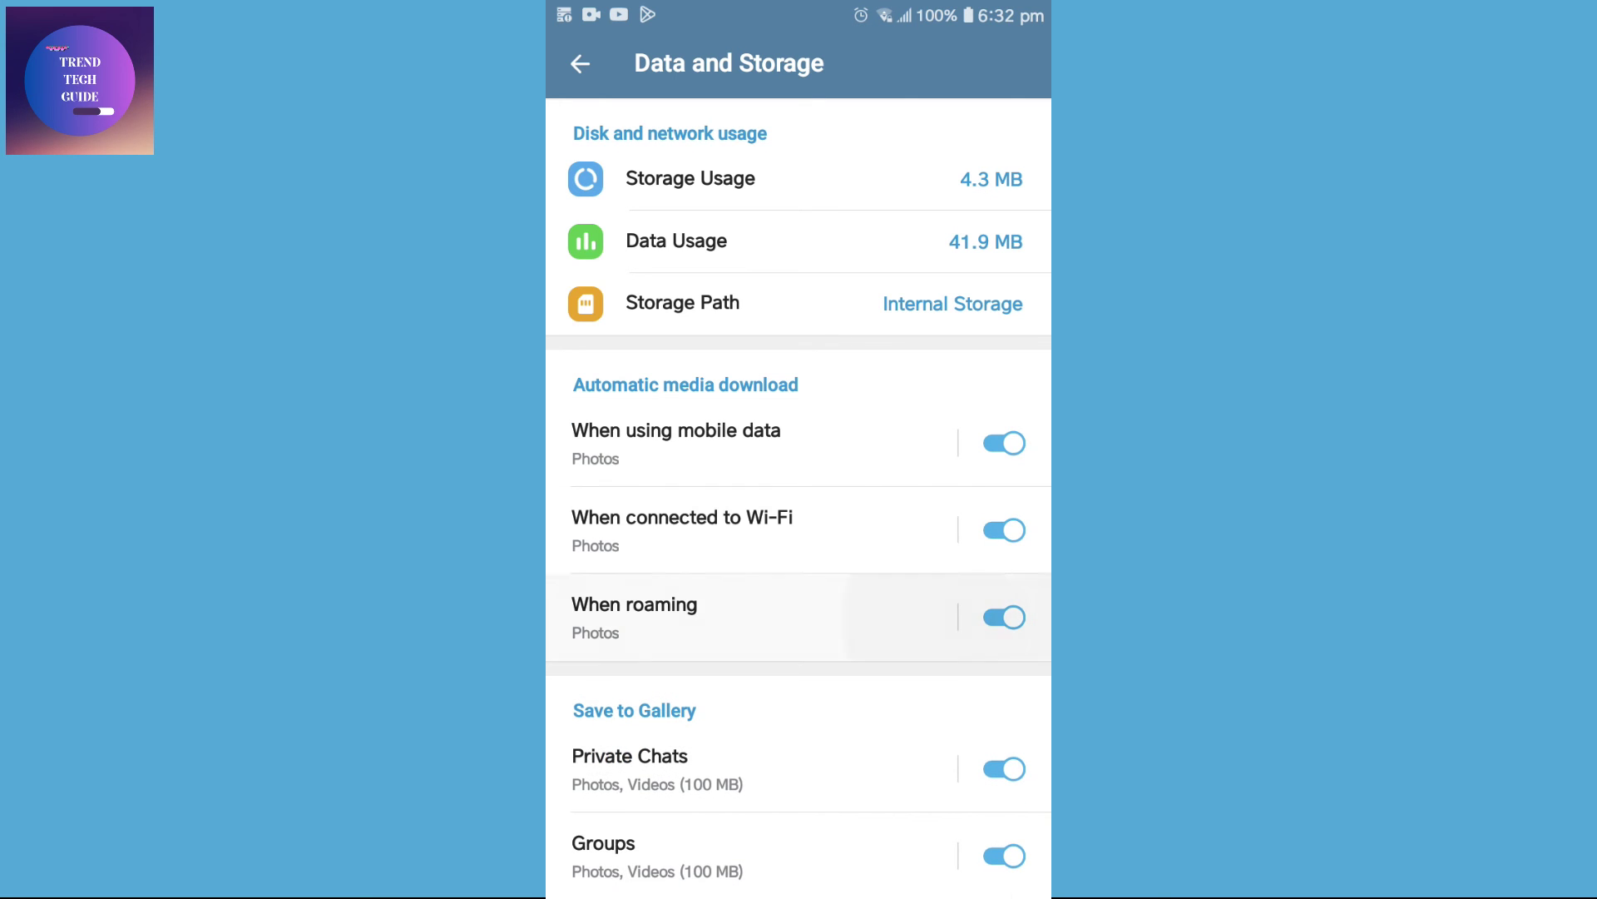
left_click(1002, 530)
left_click(1000, 443)
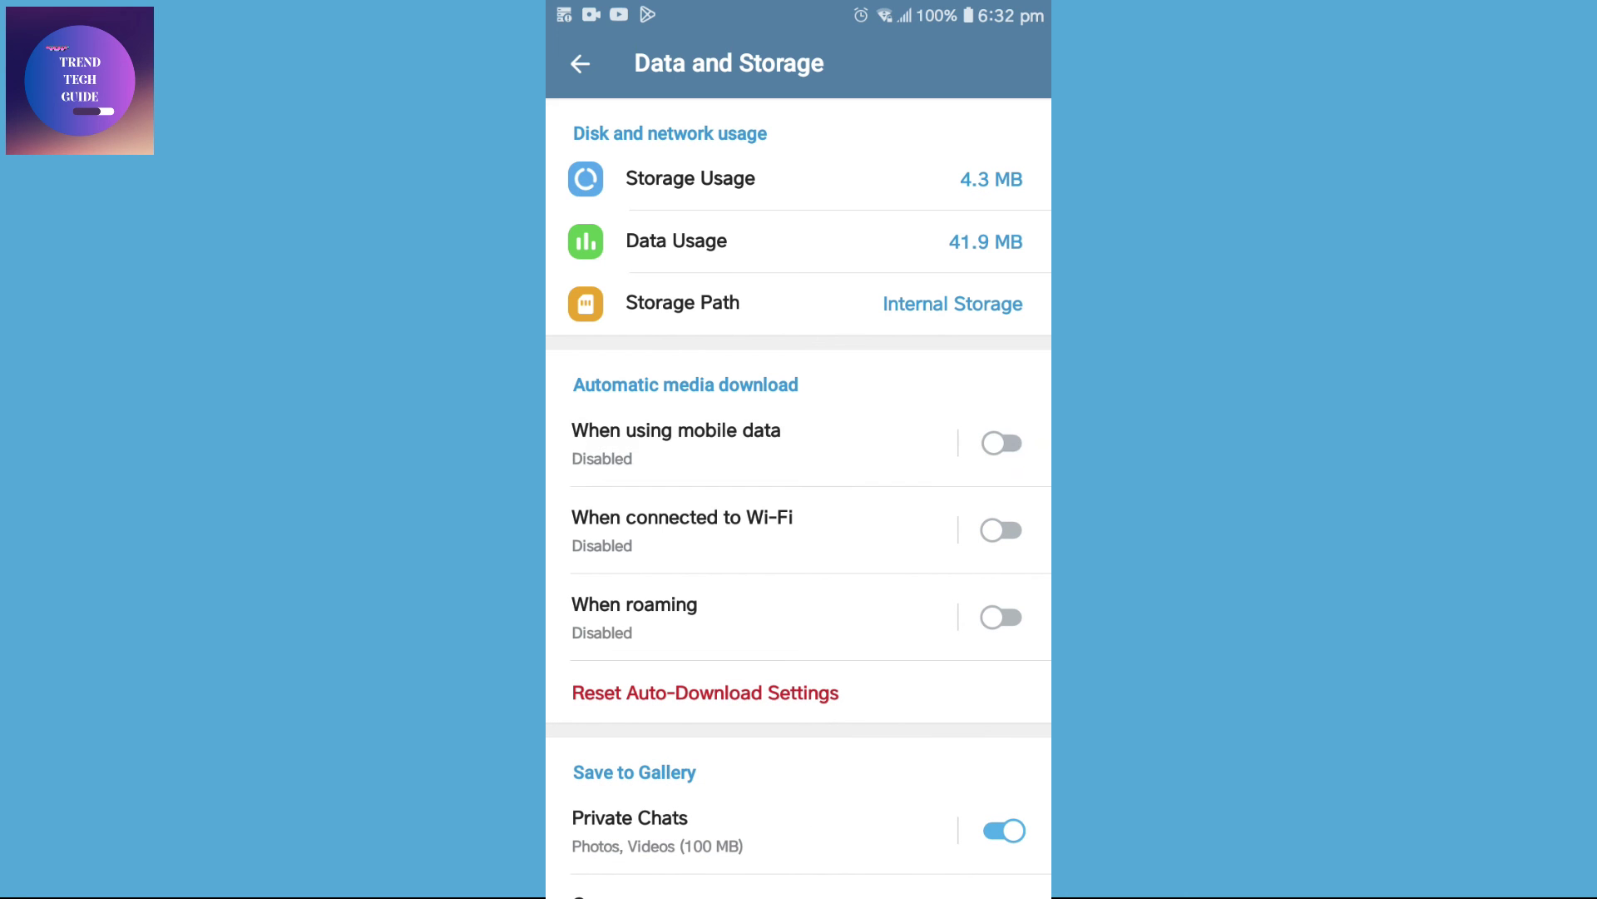
left_click(1001, 443)
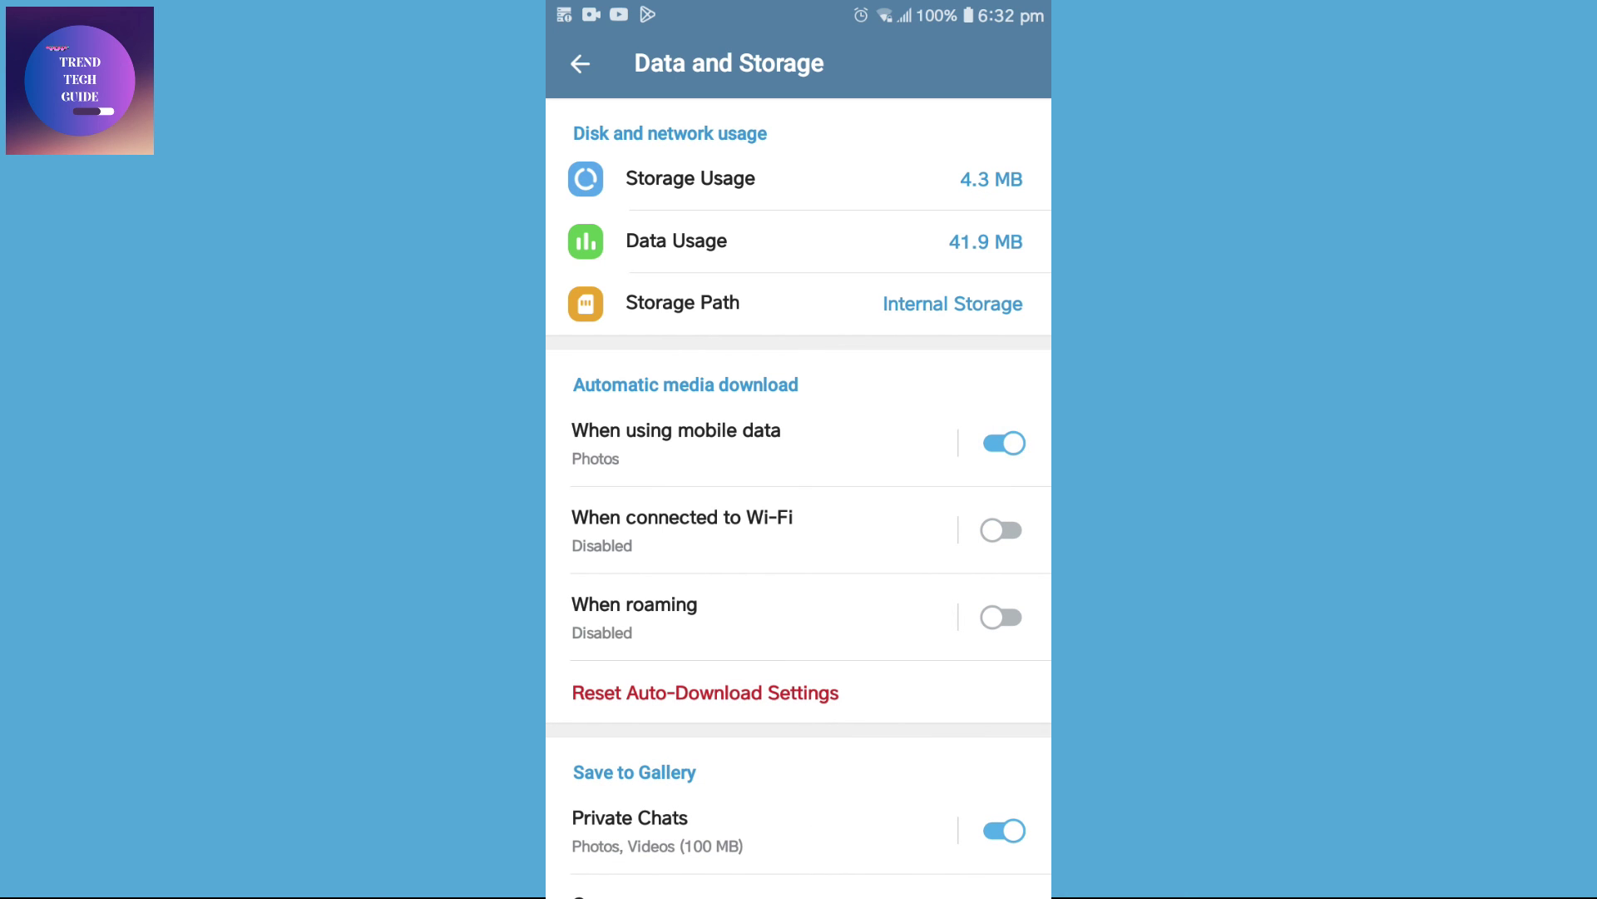
left_click(1001, 530)
left_click(1001, 616)
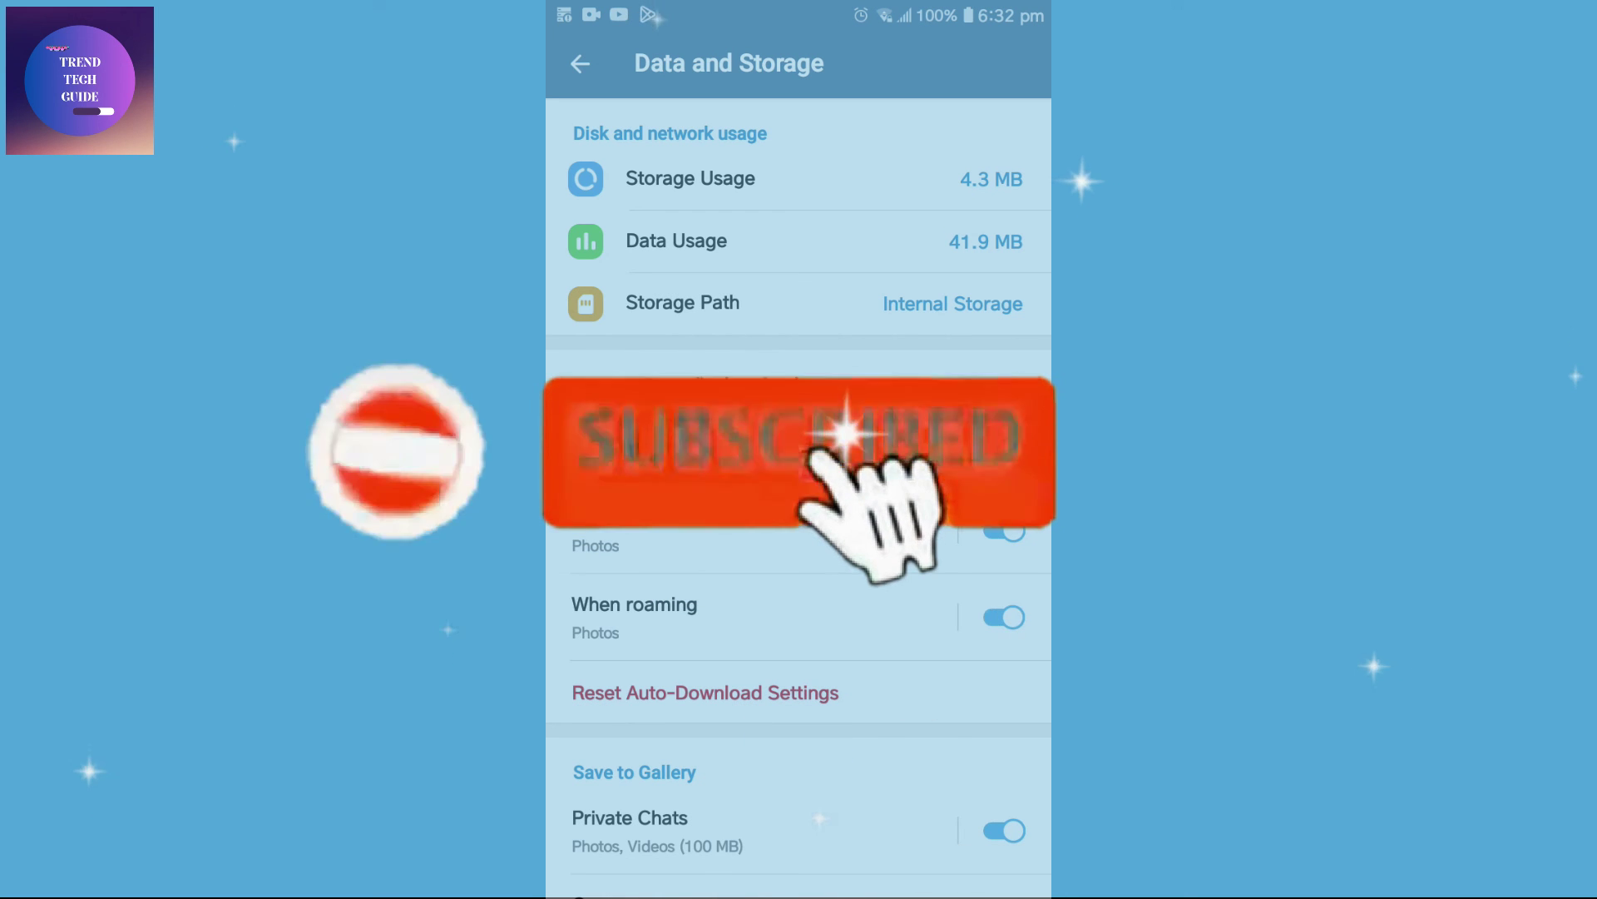
left_click(1002, 617)
left_click(1001, 531)
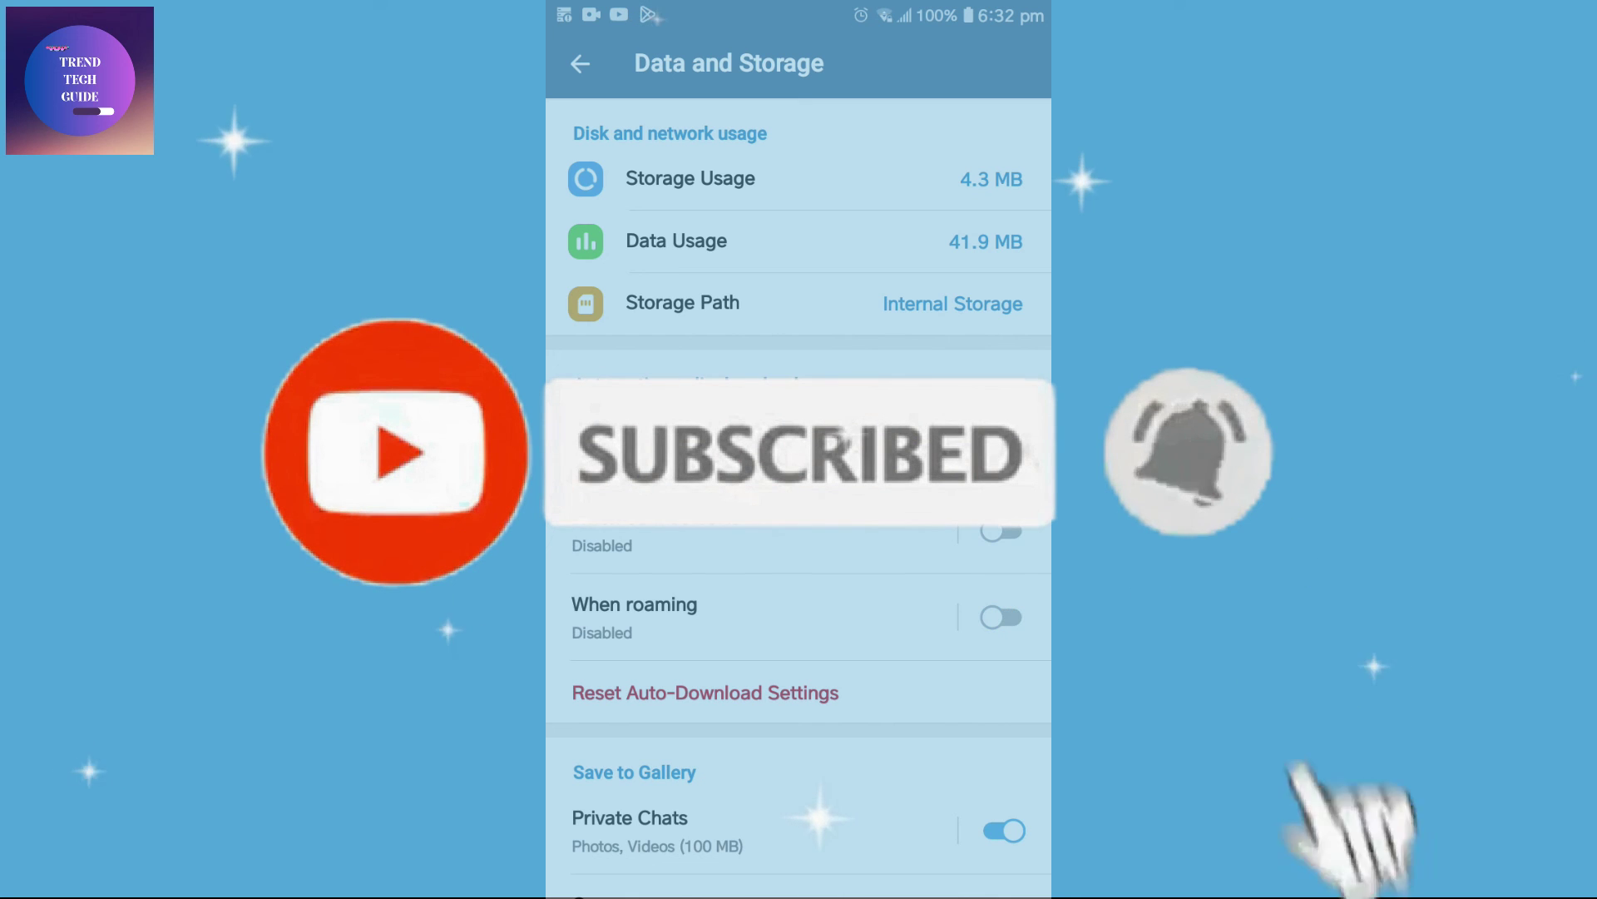